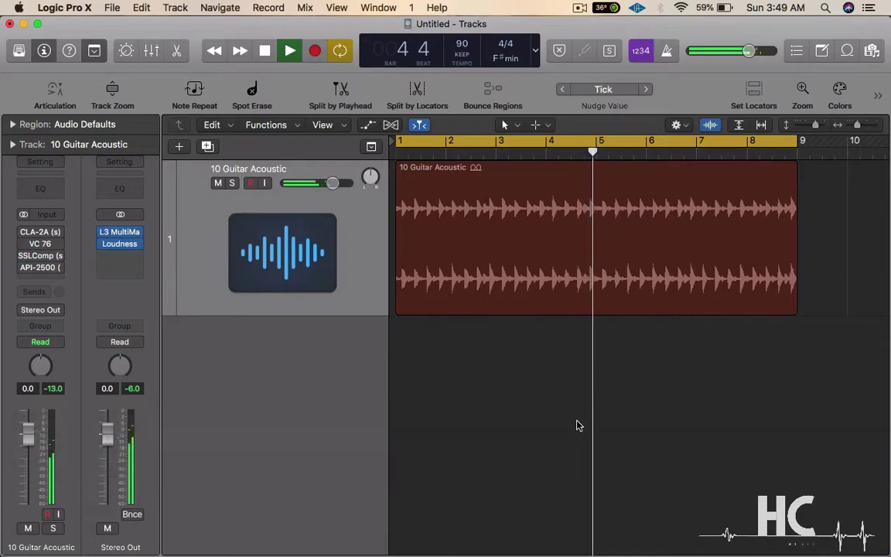
# - Compare the guitar track during playback with its CLA-2A compressor active and bypassed, and close the plug-in window with it bypassed
pyautogui.click(41, 234)
pyautogui.moveTo(132, 44); pyautogui.dragTo(456, 330)
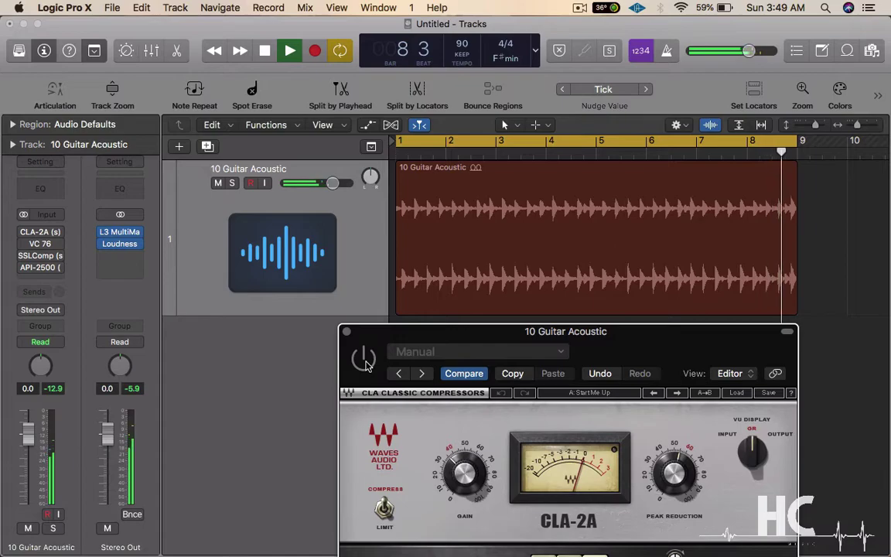
pyautogui.click(364, 359)
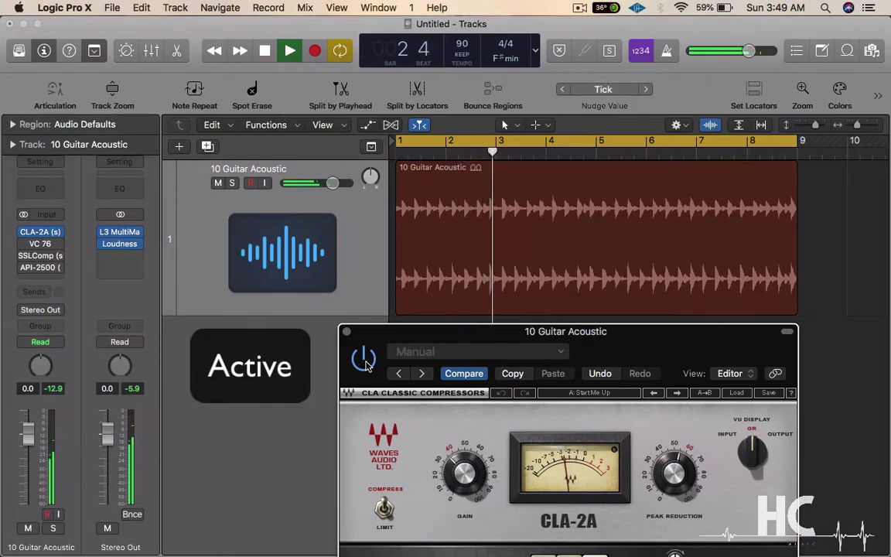
pyautogui.click(365, 359)
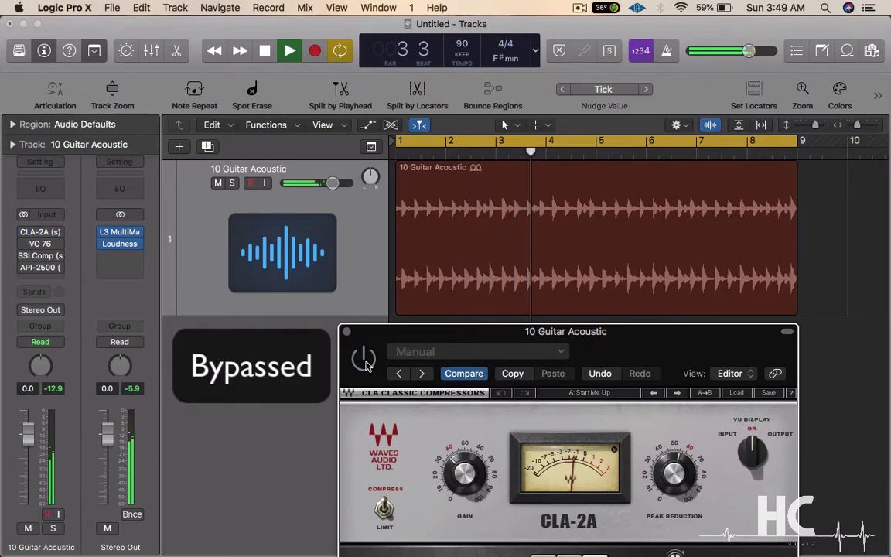
pyautogui.click(365, 359)
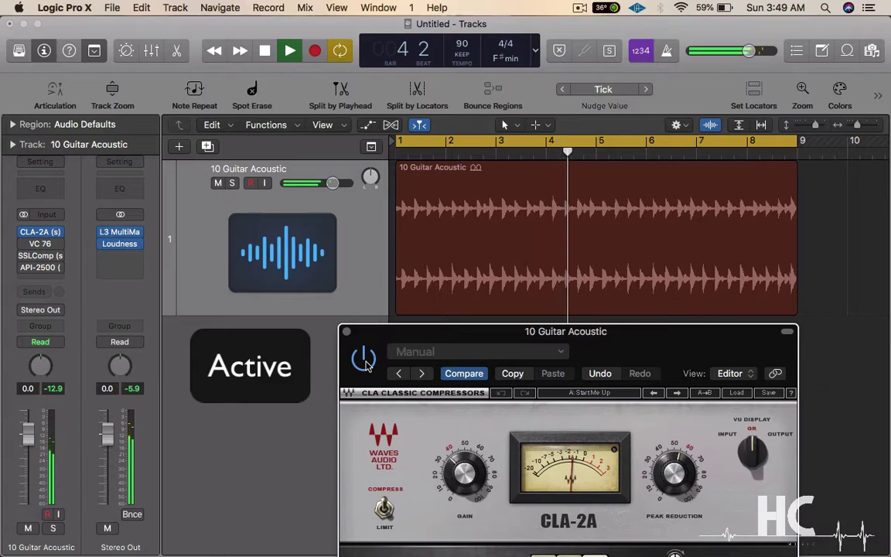
pyautogui.click(365, 360)
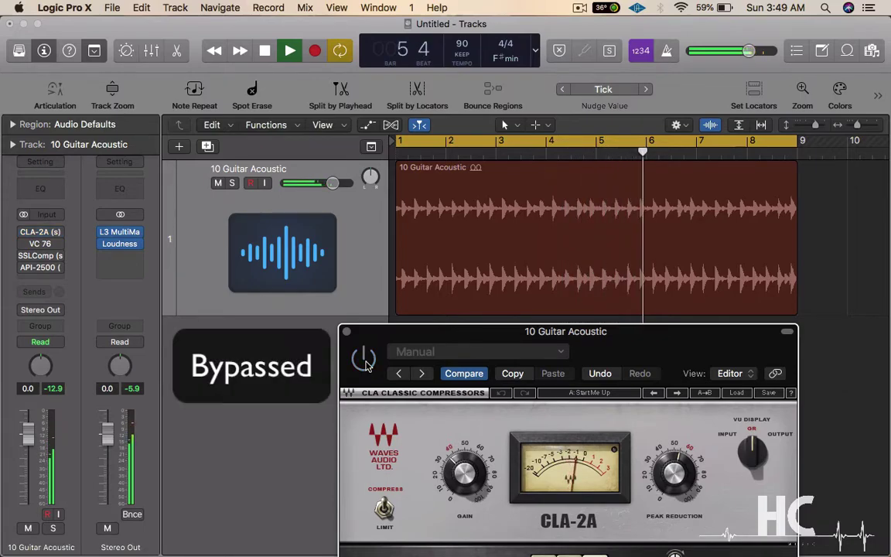
pyautogui.click(365, 359)
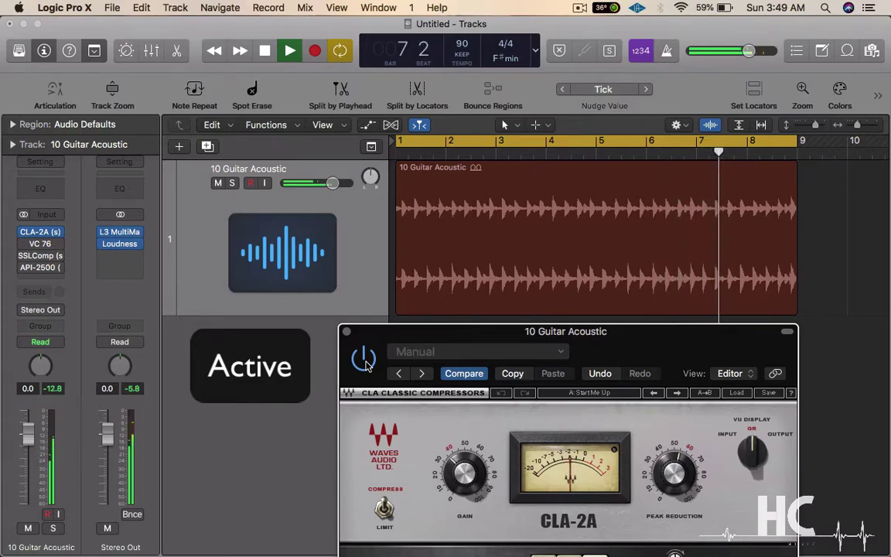
pyautogui.click(364, 360)
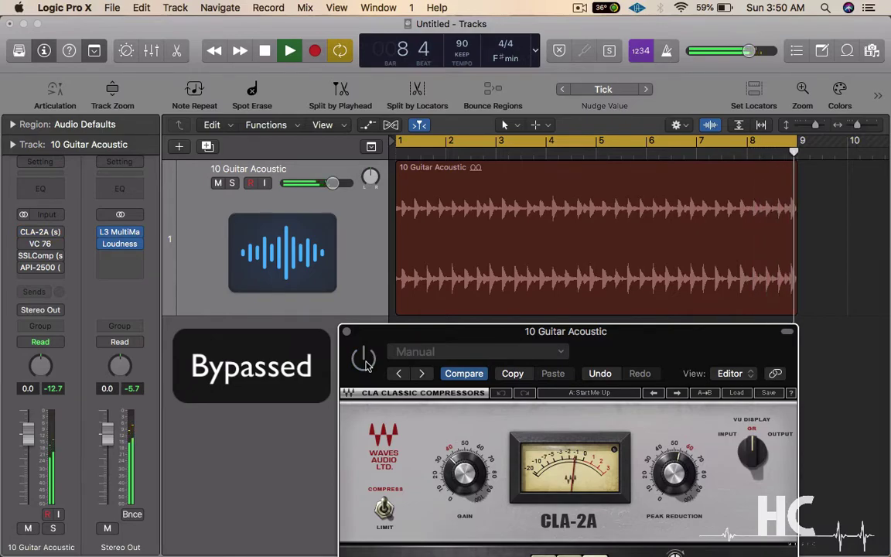
pyautogui.click(348, 331)
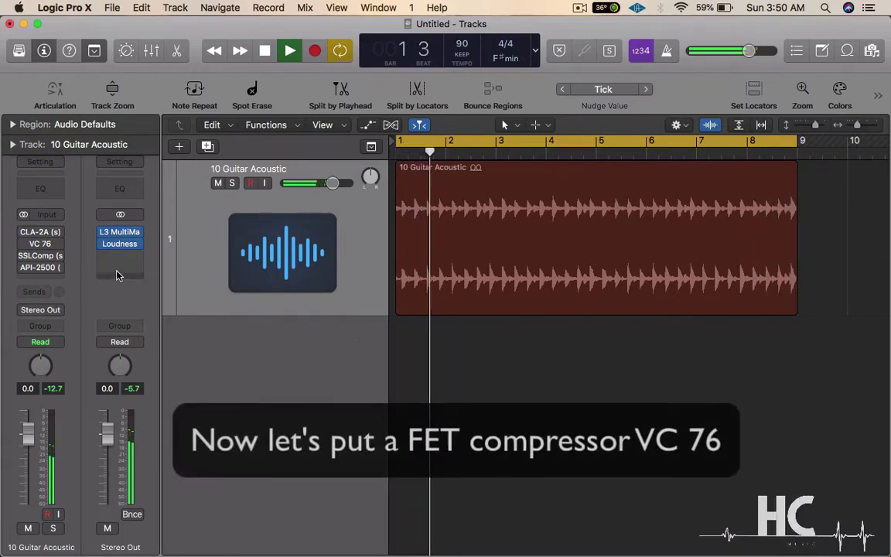
# - Audition the VC 76 compressor on the guitar track by repeatedly activating and bypassing it, and close its window with the plug-in bypassed
pyautogui.click(43, 246)
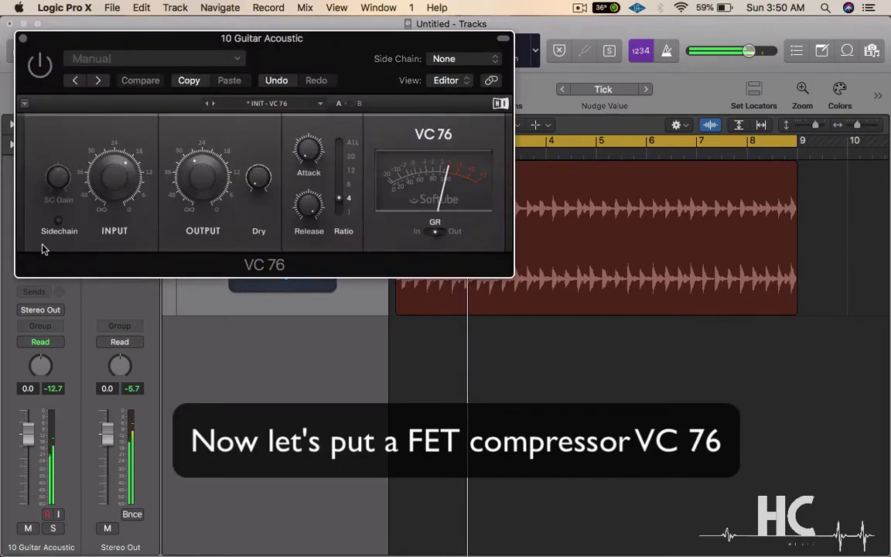
pyautogui.moveTo(158, 44); pyautogui.dragTo(464, 321)
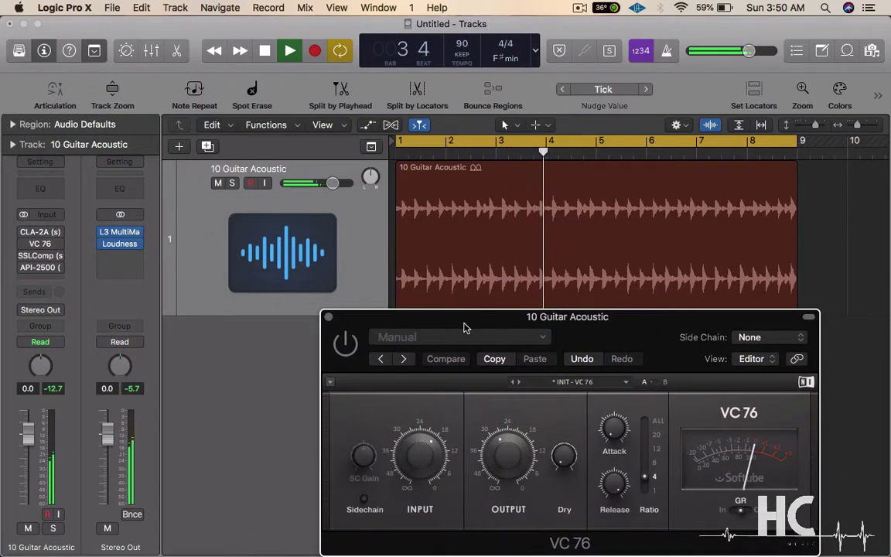
pyautogui.click(347, 347)
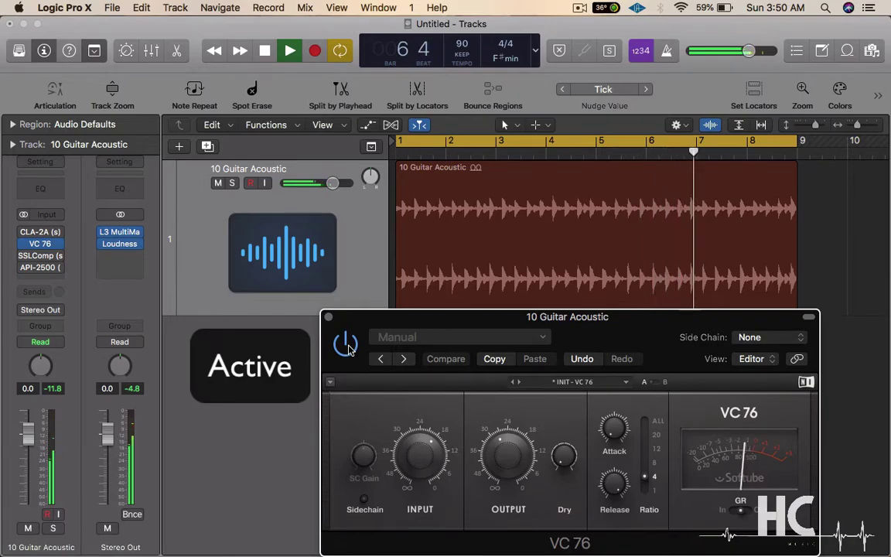
pyautogui.click(347, 348)
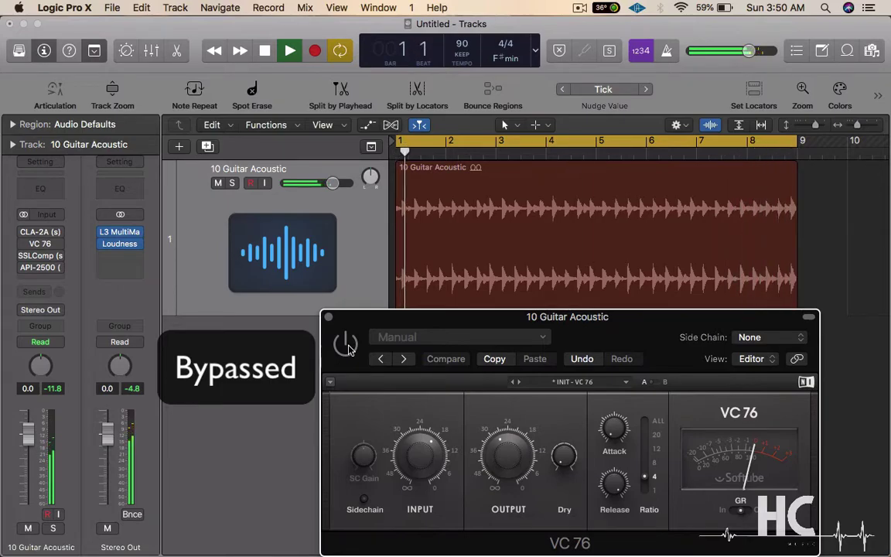
pyautogui.click(345, 344)
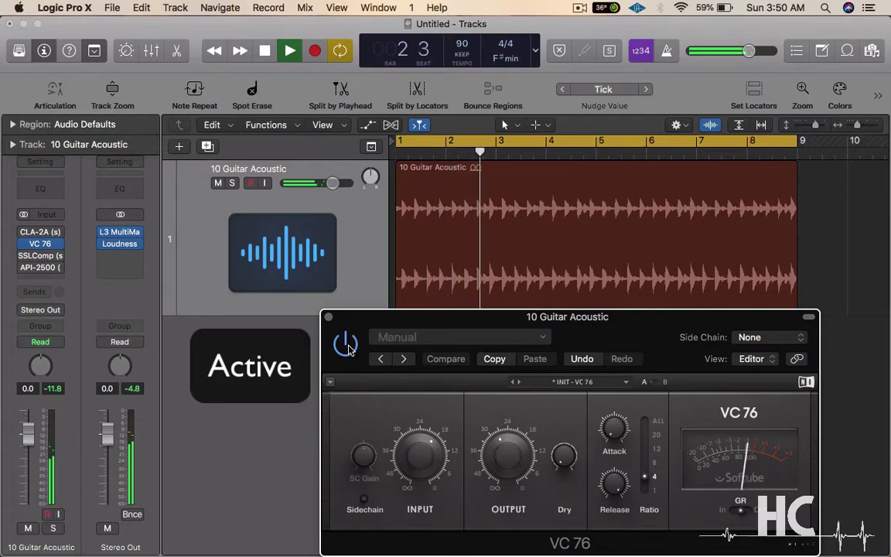
pyautogui.click(346, 345)
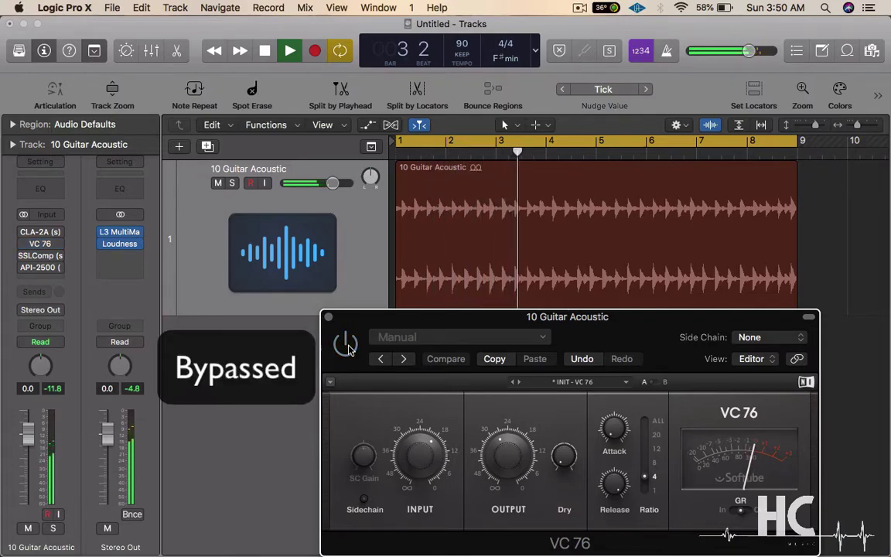
pyautogui.click(347, 346)
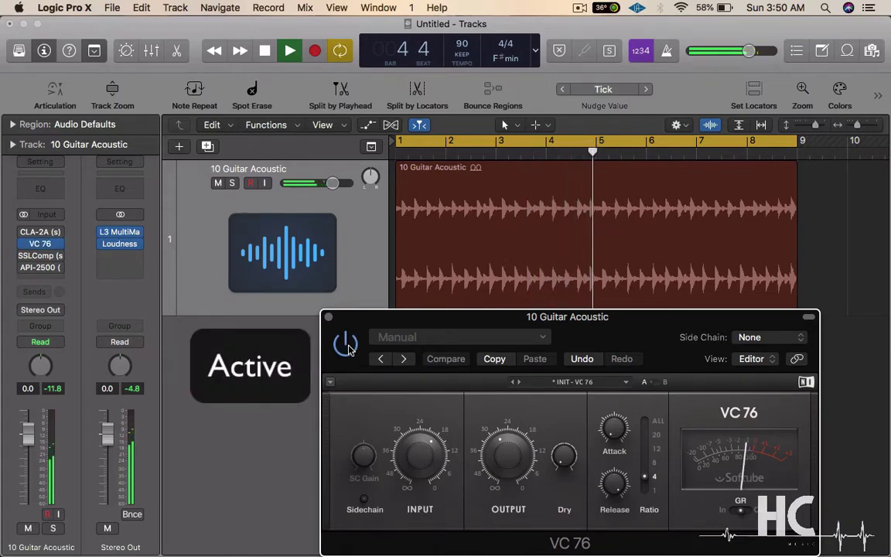
pyautogui.click(346, 346)
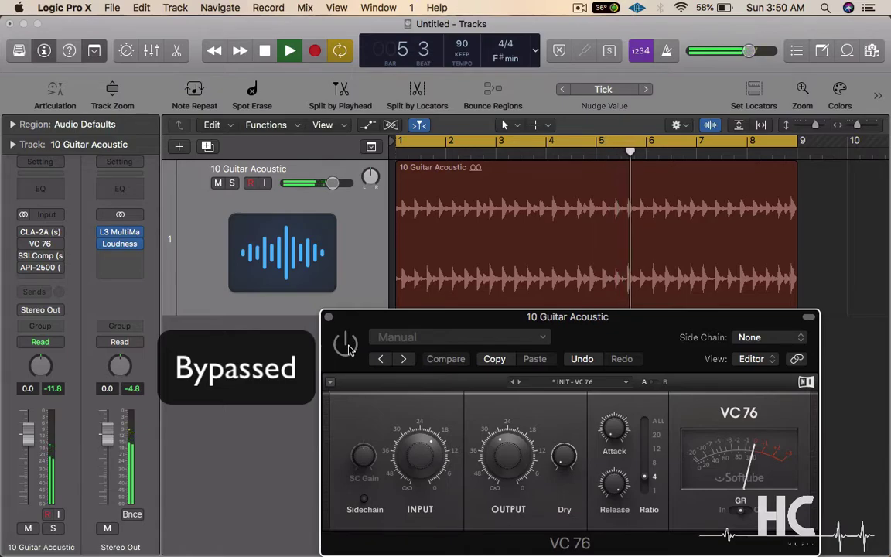
pyautogui.click(347, 345)
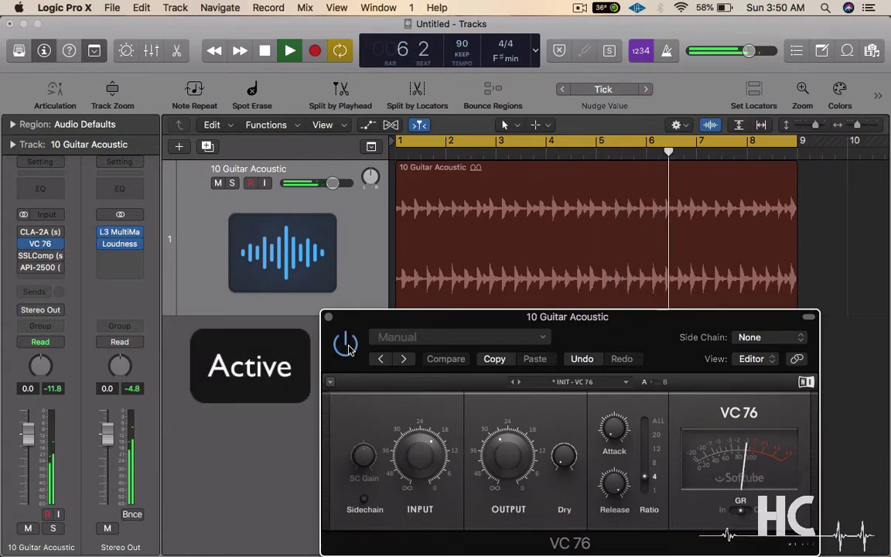
pyautogui.click(347, 345)
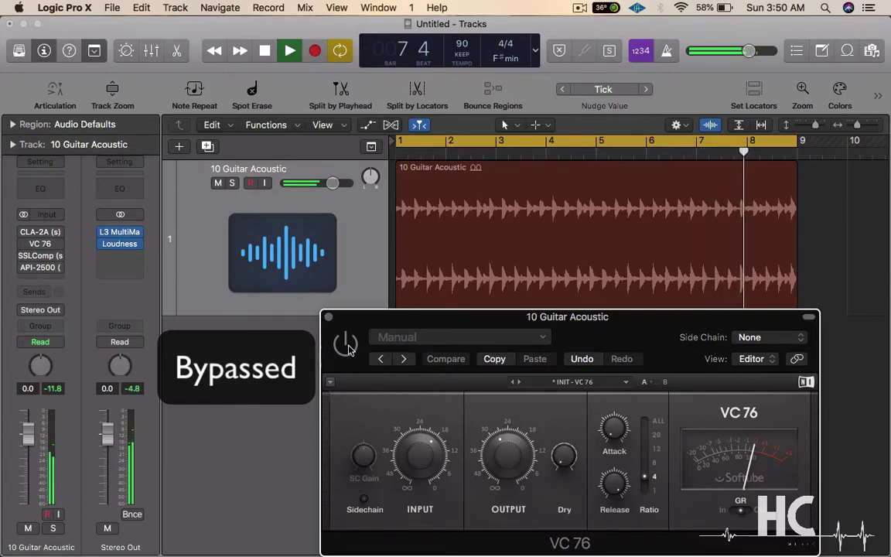
pyautogui.click(346, 345)
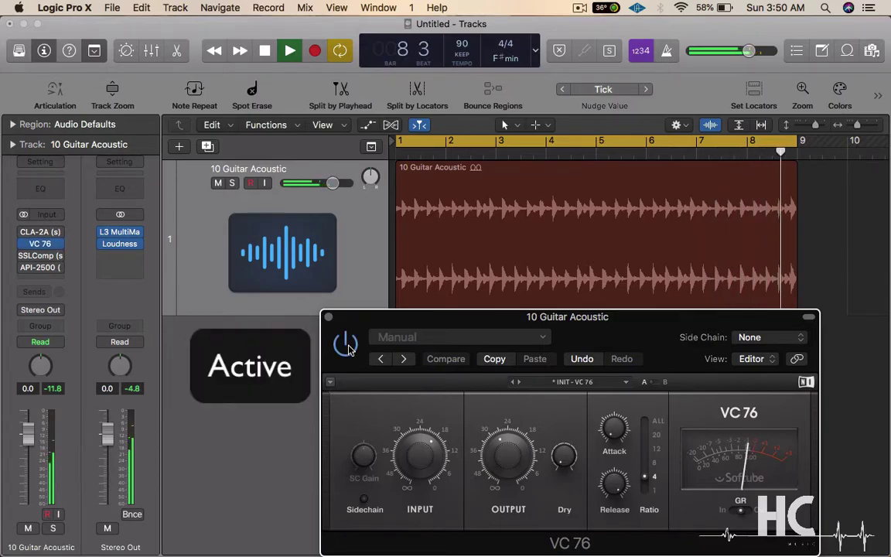
pyautogui.click(346, 346)
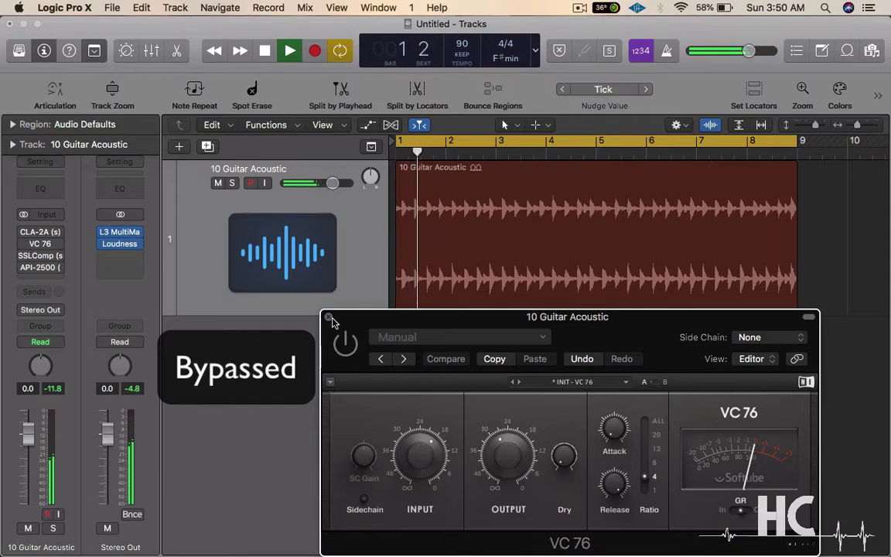
pyautogui.click(328, 317)
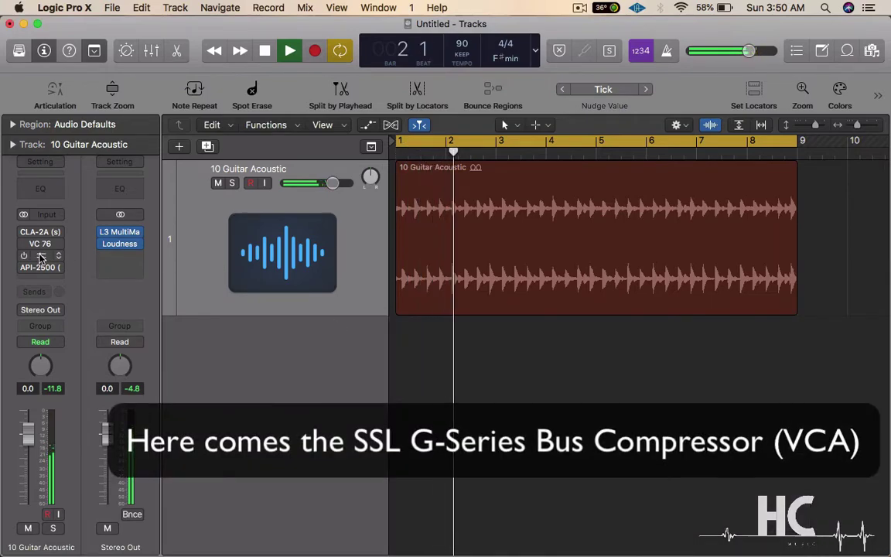
# - Audition the SSLComp bus compressor on the guitar track, alternating between active and bypassed several times, and close its window with the plug-in bypassed
pyautogui.click(40, 255)
pyautogui.moveTo(117, 38); pyautogui.dragTo(596, 51)
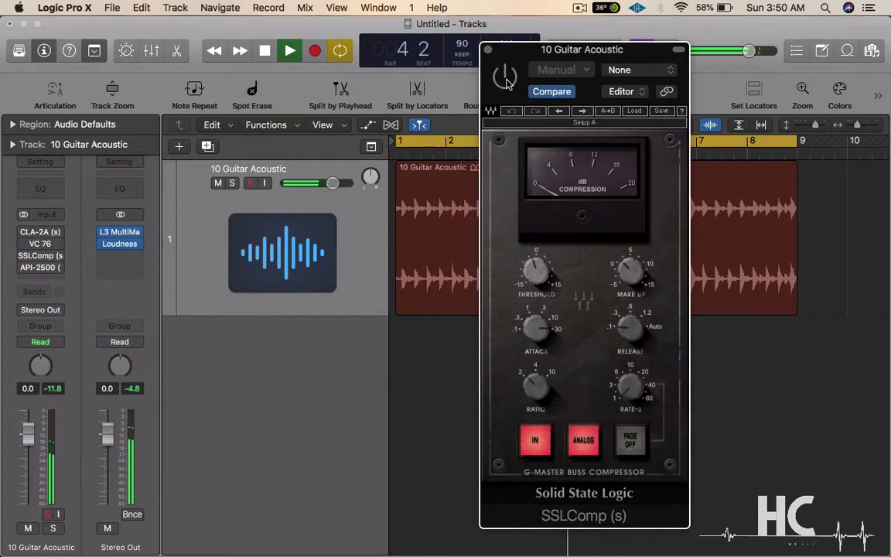
pyautogui.click(505, 80)
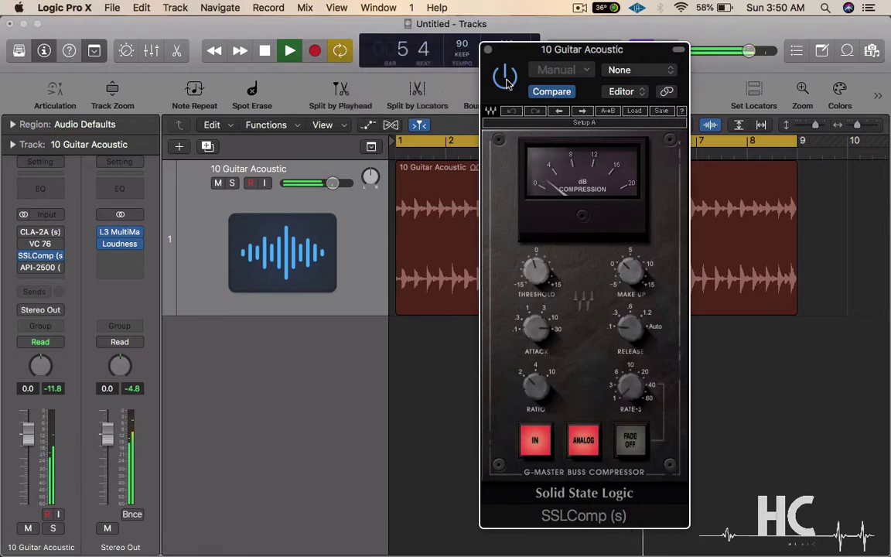
pyautogui.click(506, 81)
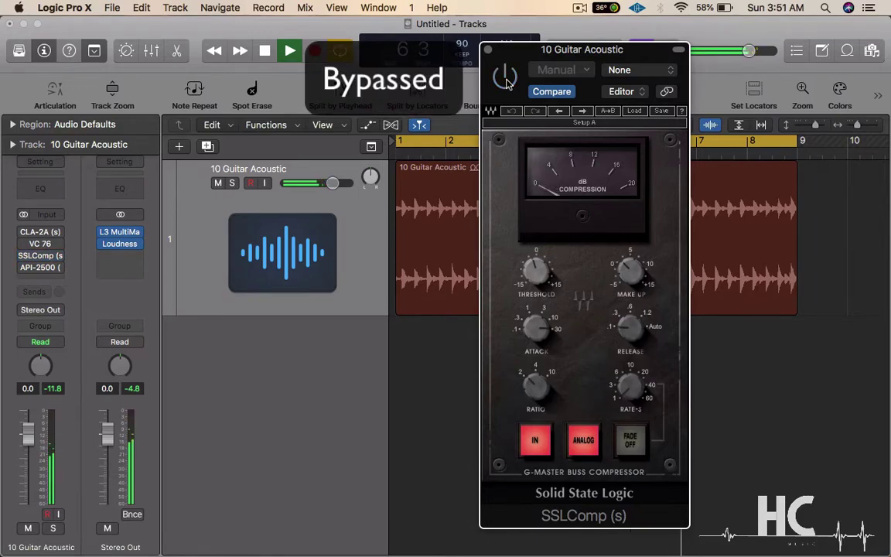
pyautogui.click(505, 80)
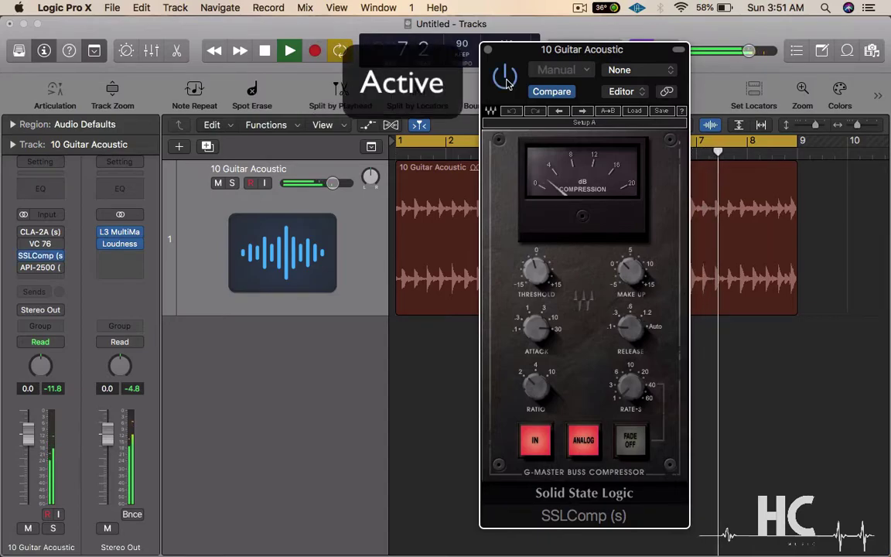
pyautogui.click(506, 81)
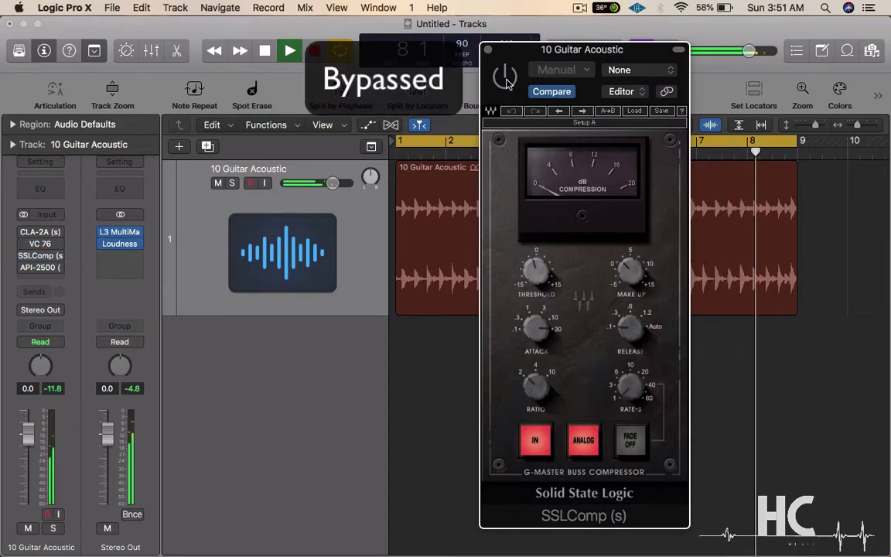
pyautogui.click(505, 80)
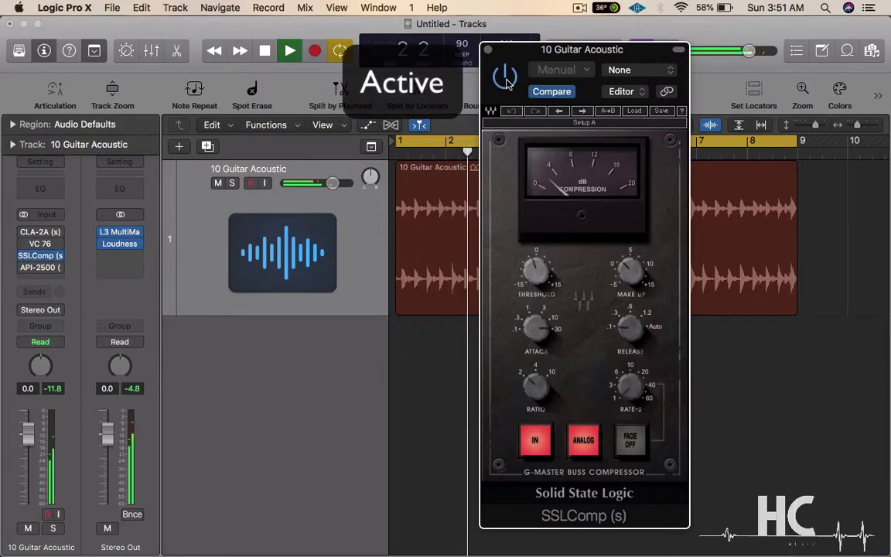
pyautogui.click(506, 81)
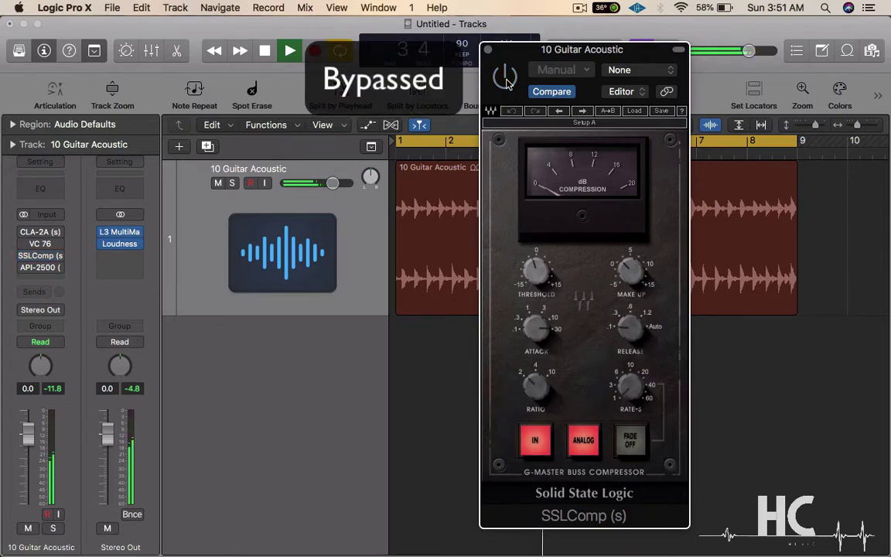
pyautogui.click(506, 80)
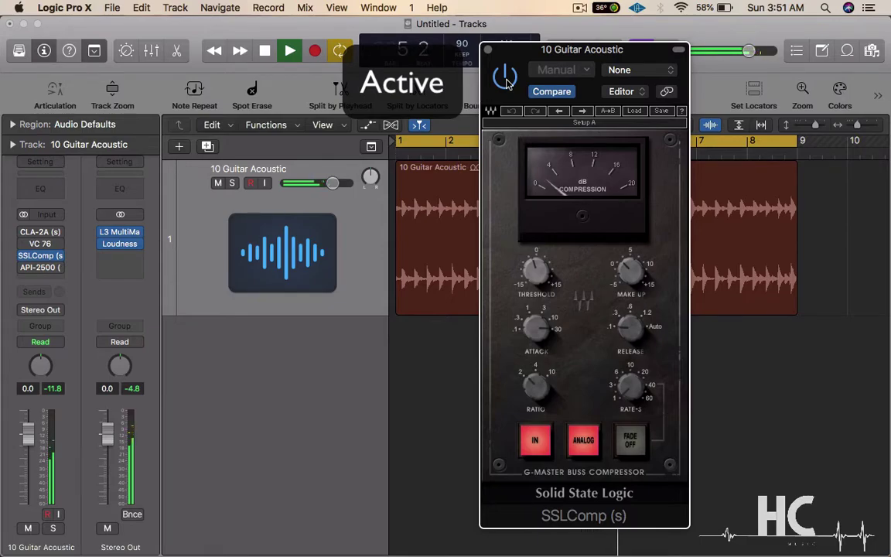
pyautogui.click(505, 80)
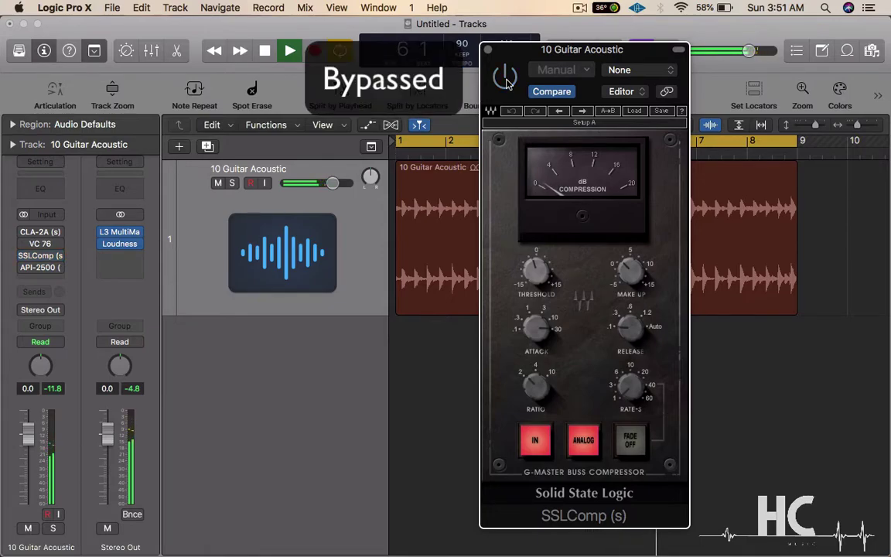
pyautogui.click(505, 80)
pyautogui.click(506, 80)
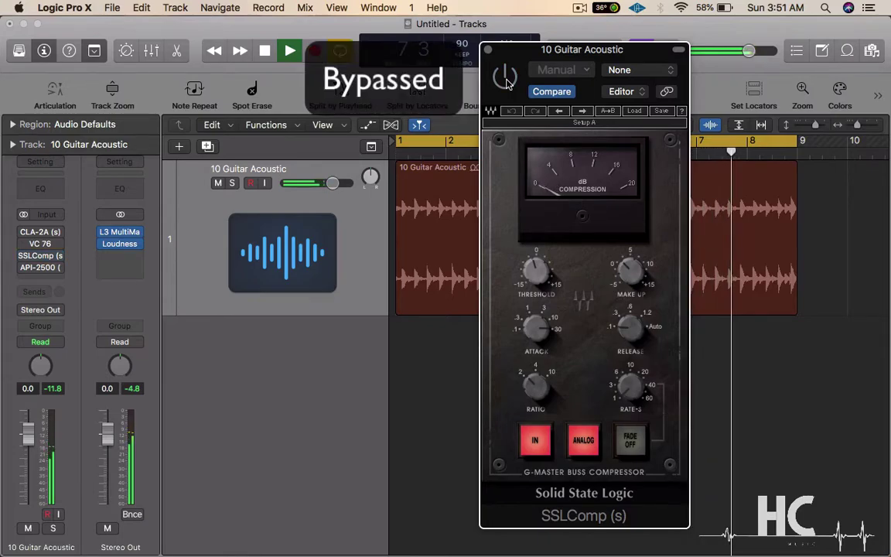
pyautogui.click(505, 80)
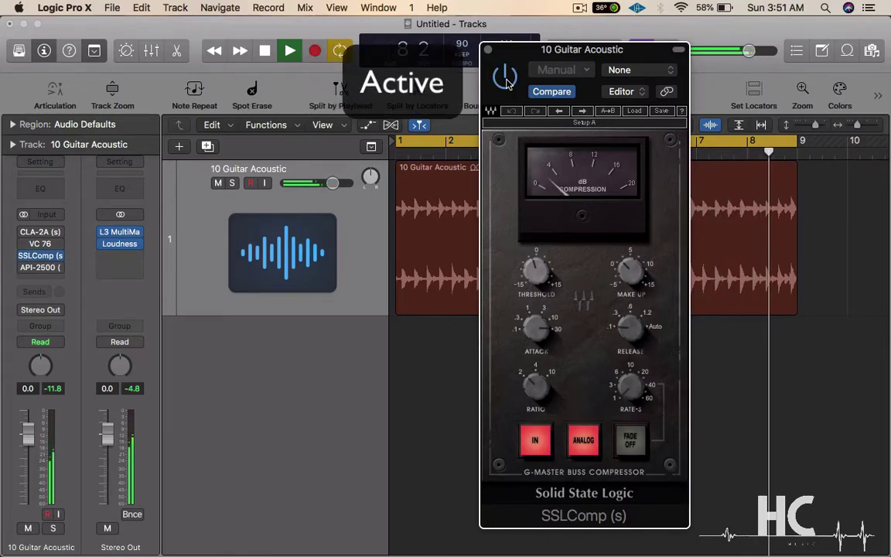
pyautogui.click(506, 80)
pyautogui.click(505, 80)
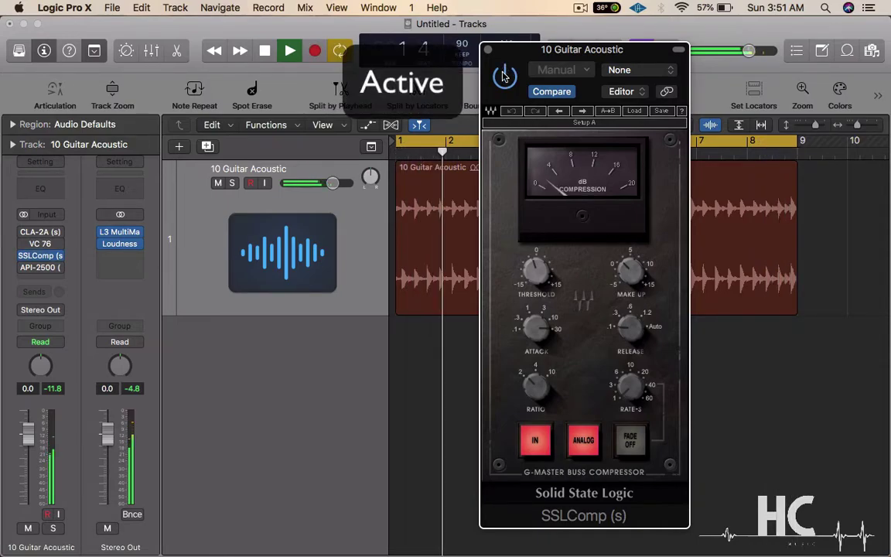
pyautogui.click(503, 76)
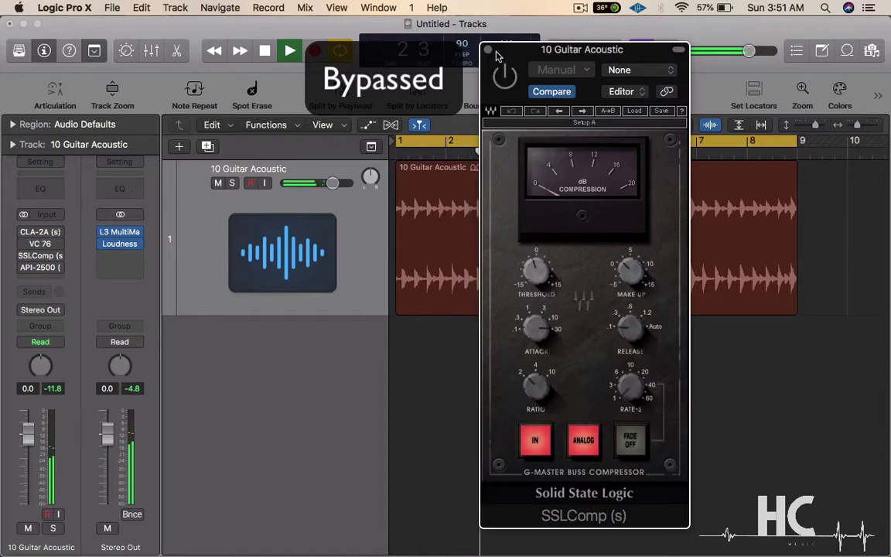
pyautogui.click(488, 51)
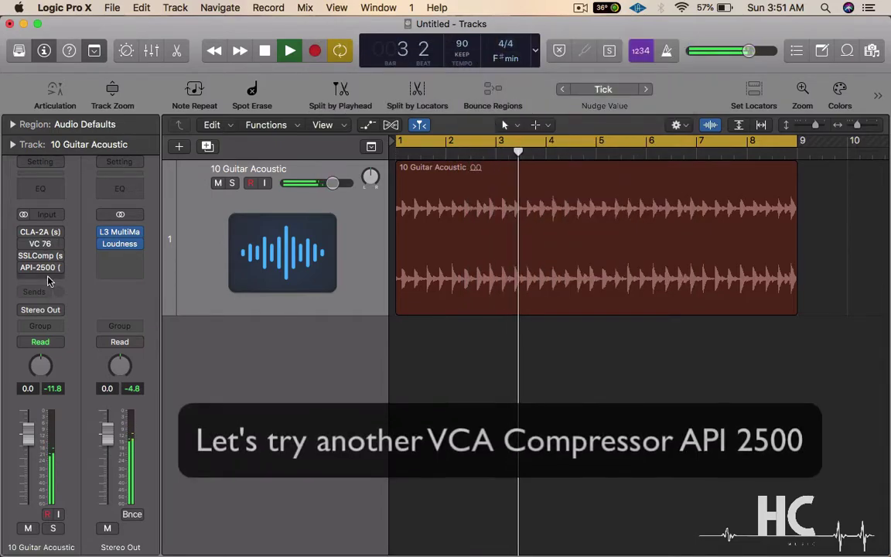
# - Audition the API-2500 compressor on the guitar track, alternating between active and bypassed several times, and close its window with the plug-in bypassed
pyautogui.click(41, 268)
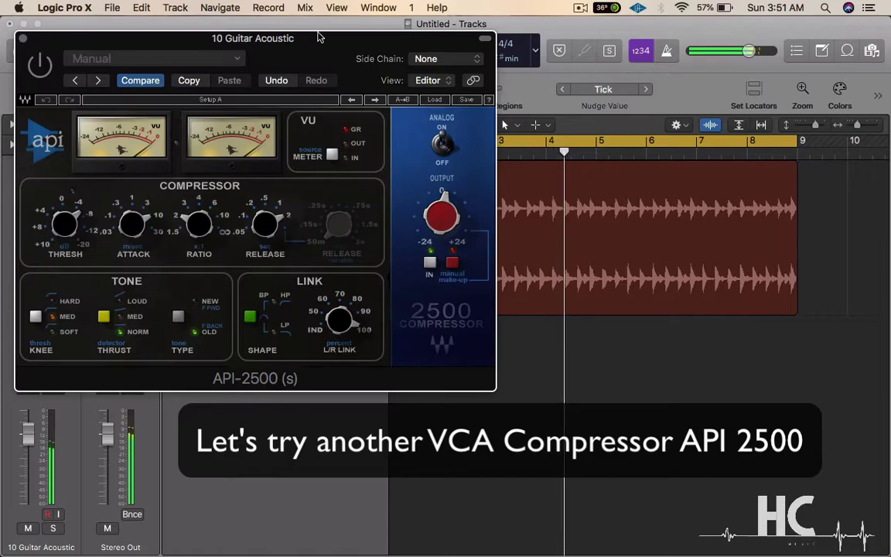
pyautogui.moveTo(285, 40); pyautogui.dragTo(595, 87)
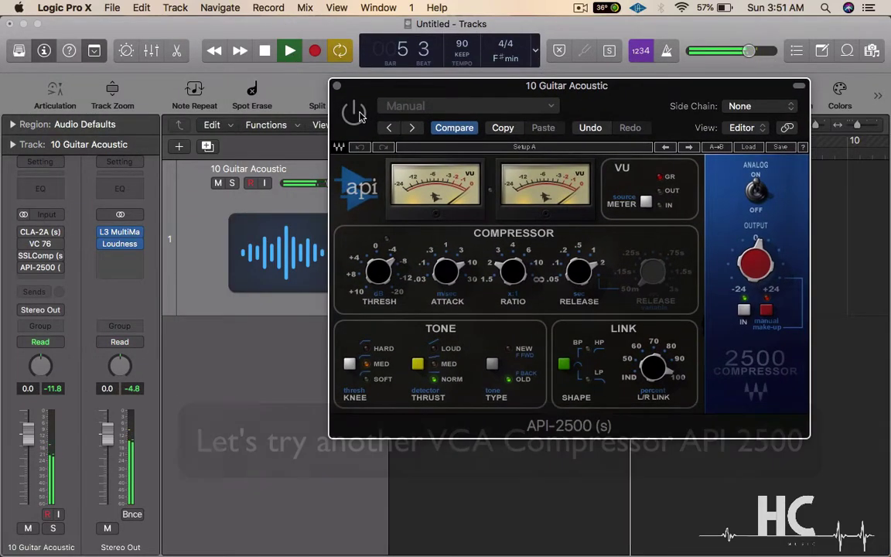
pyautogui.click(355, 113)
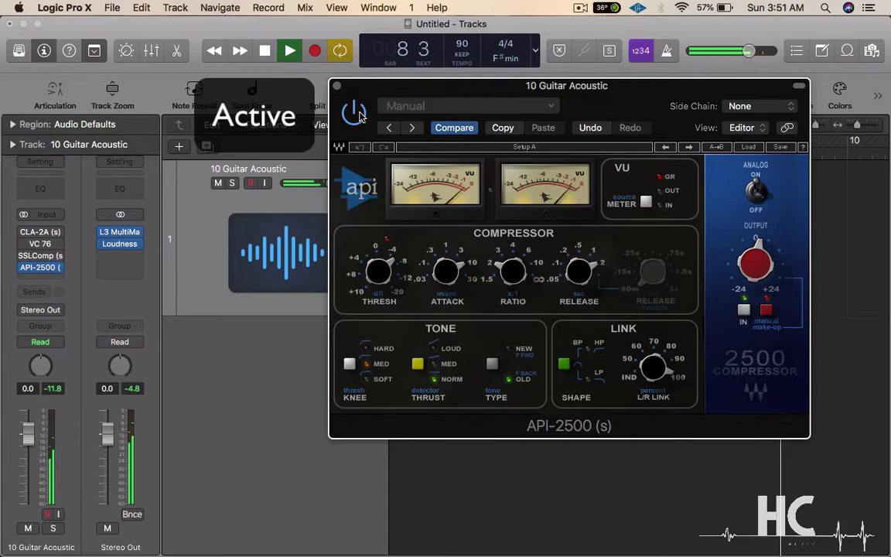
pyautogui.click(357, 114)
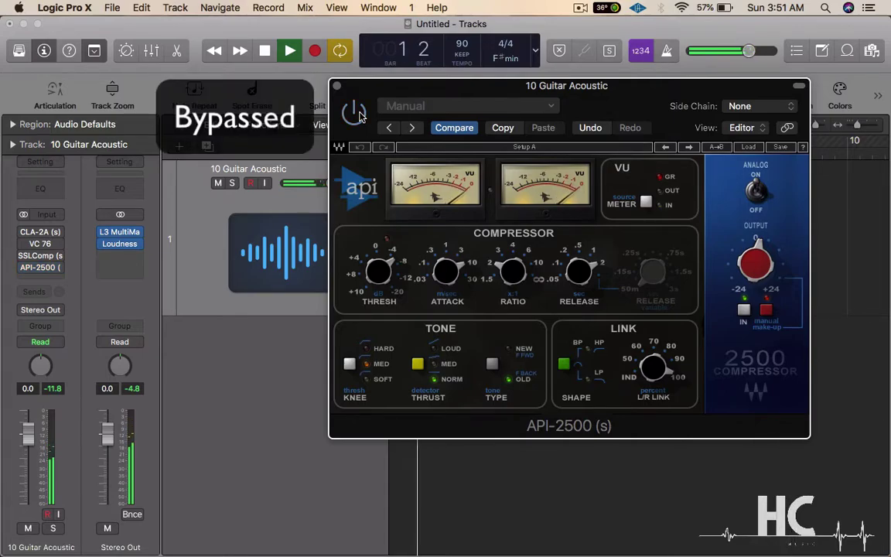
pyautogui.click(358, 114)
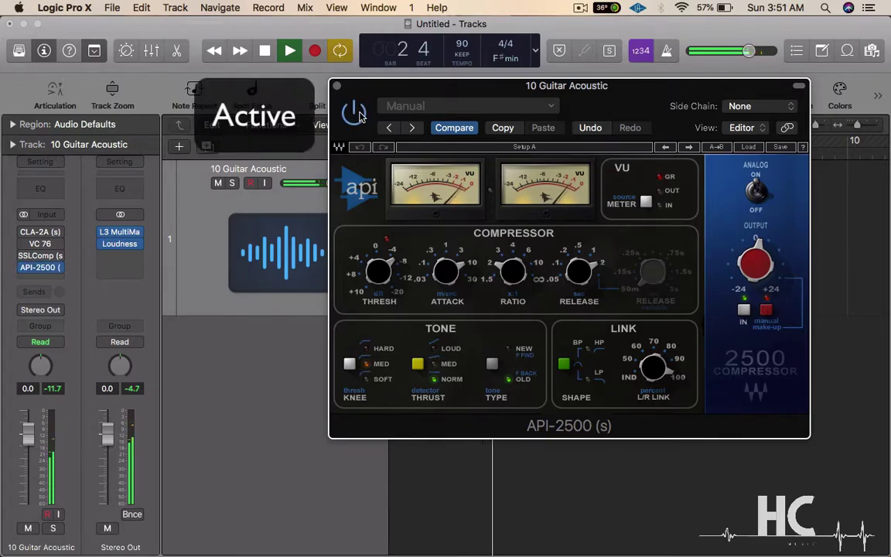
pyautogui.click(357, 114)
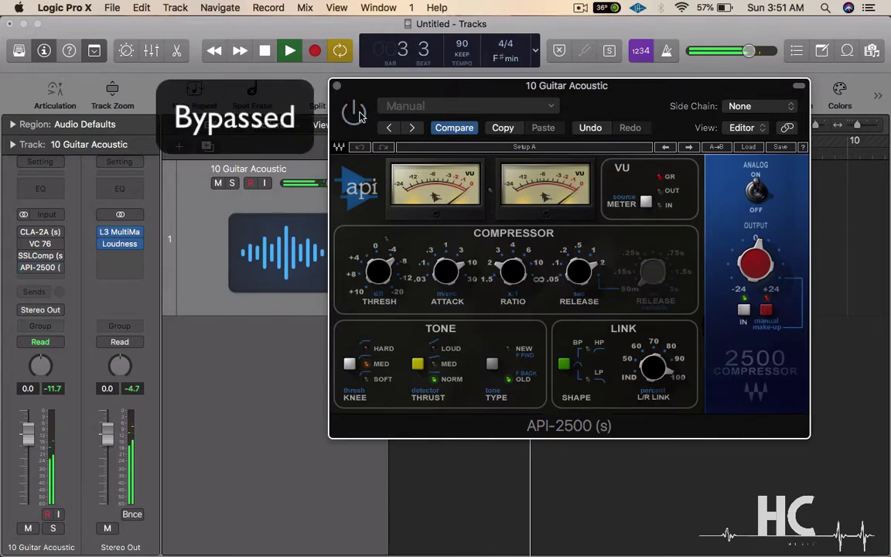
pyautogui.click(357, 113)
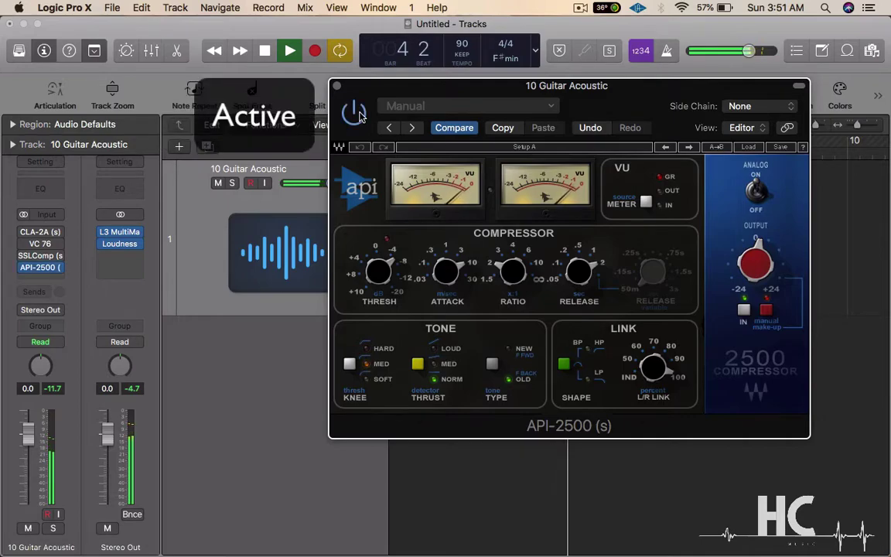
pyautogui.click(357, 114)
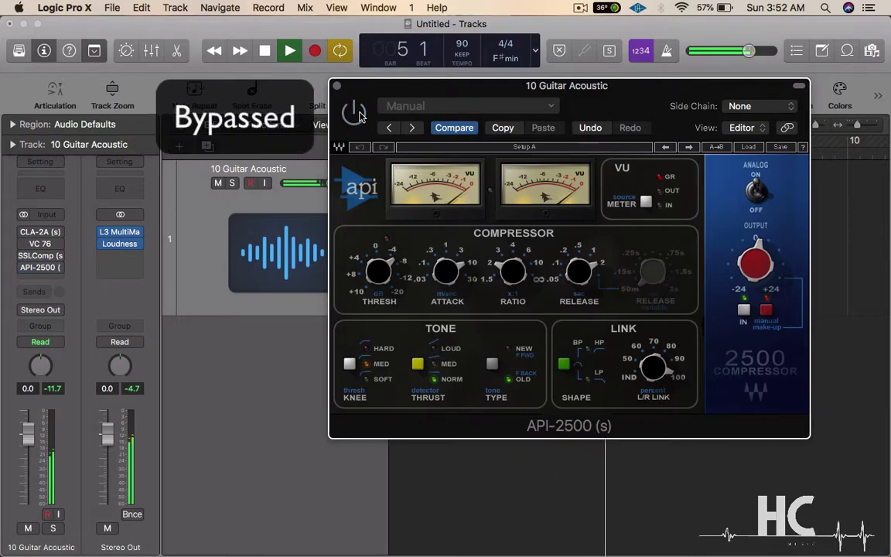
pyautogui.click(357, 113)
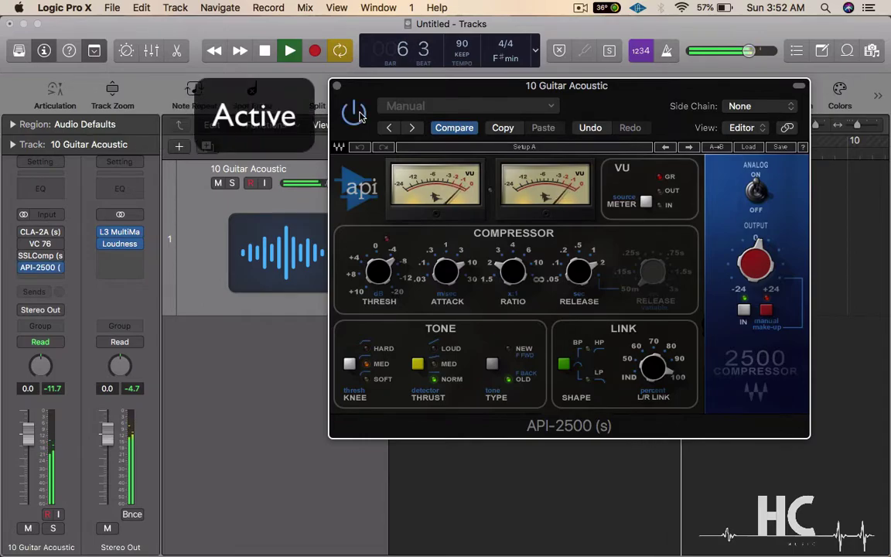
pyautogui.click(357, 114)
pyautogui.click(357, 114)
pyautogui.click(357, 114)
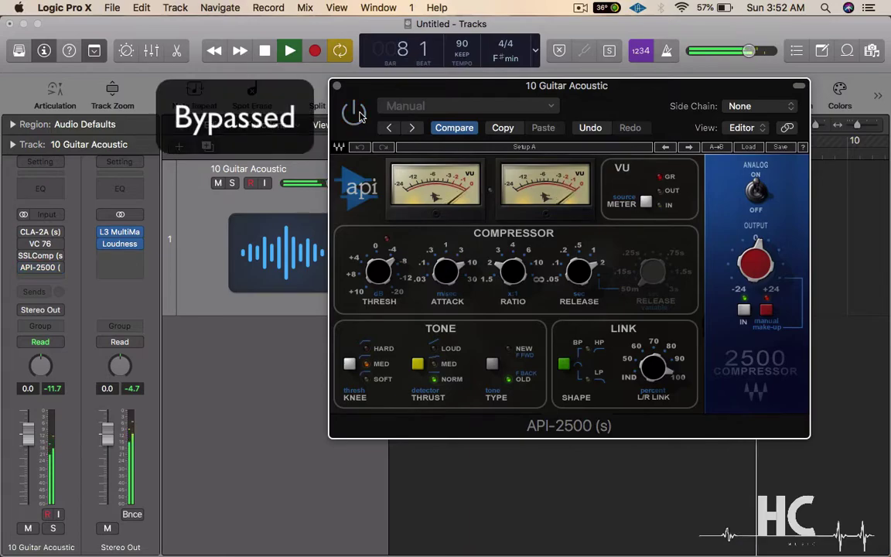
pyautogui.click(357, 114)
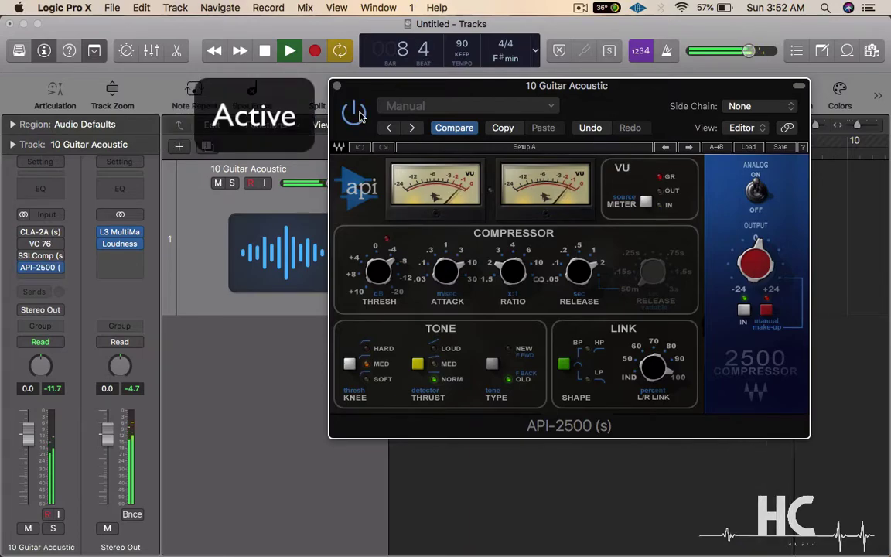
pyautogui.click(357, 113)
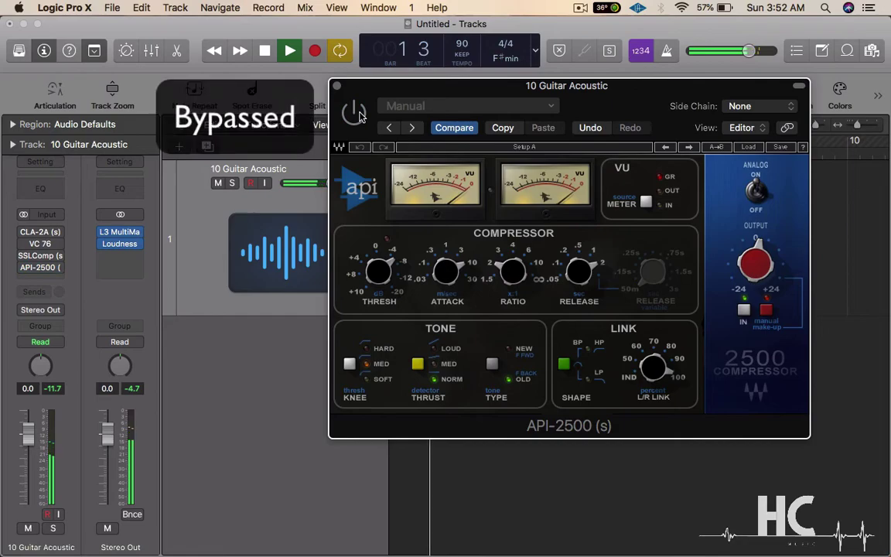
pyautogui.click(357, 113)
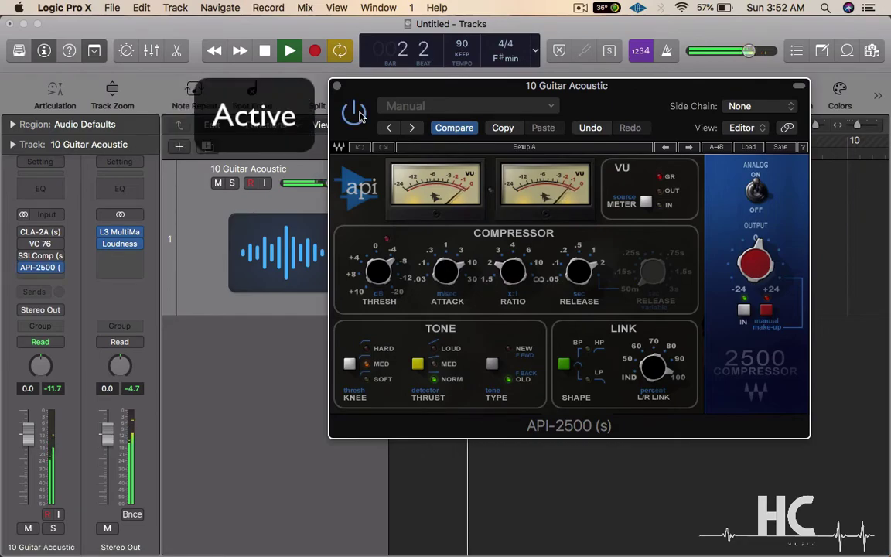
pyautogui.click(357, 113)
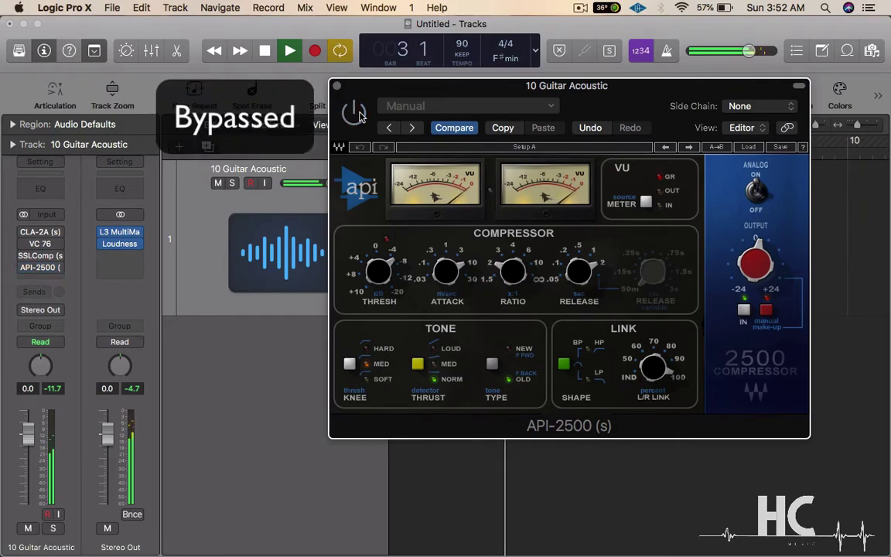
pyautogui.click(357, 114)
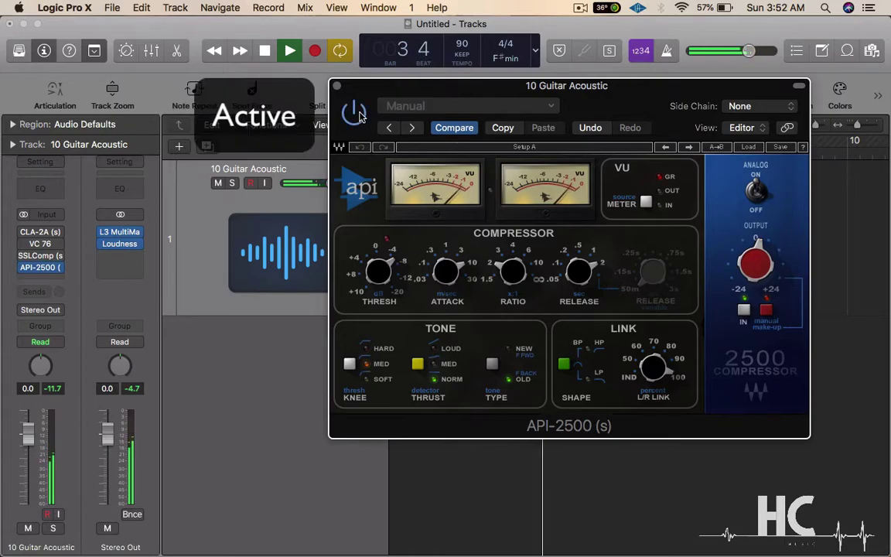
pyautogui.click(357, 114)
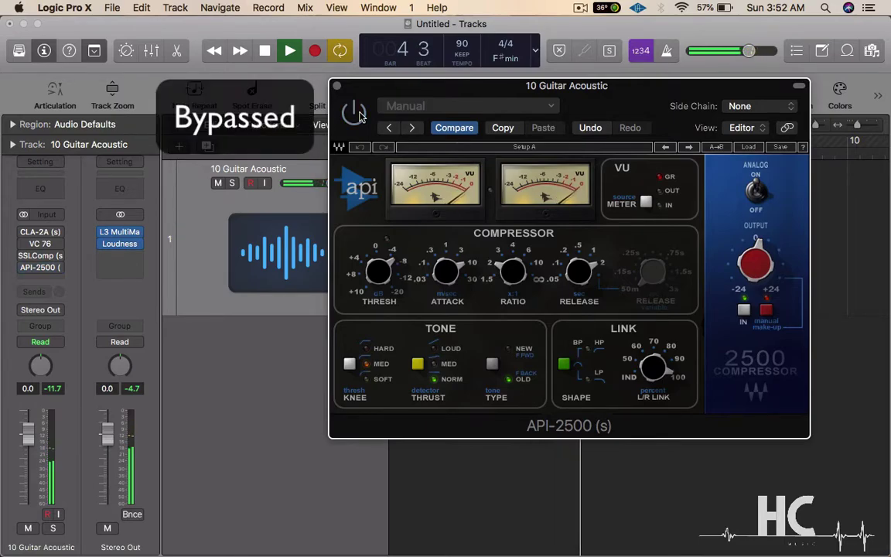
pyautogui.click(357, 113)
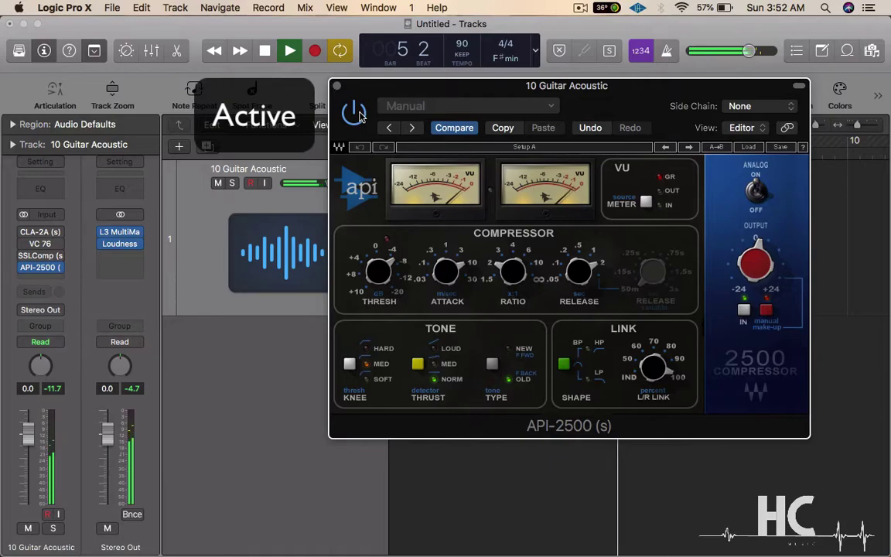
pyautogui.click(357, 114)
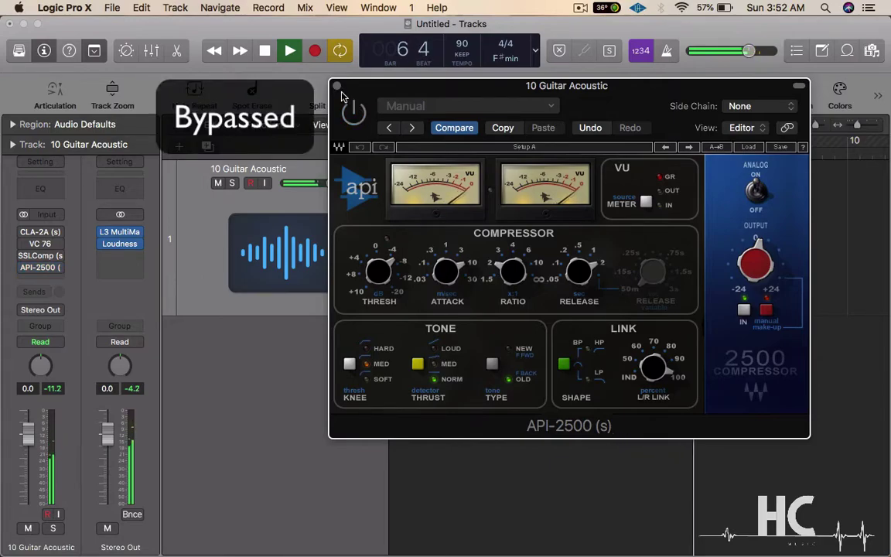
pyautogui.click(337, 87)
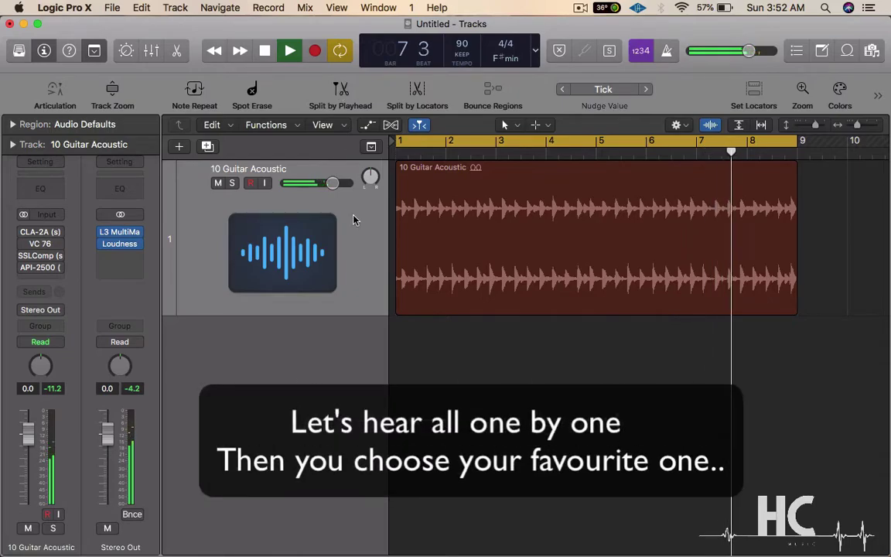
# - Audition VC 76, SSLComp and API-2500 one at a time on the guitar track without opening their windows, leaving only API-2500 active
pyautogui.moveTo(23, 236)
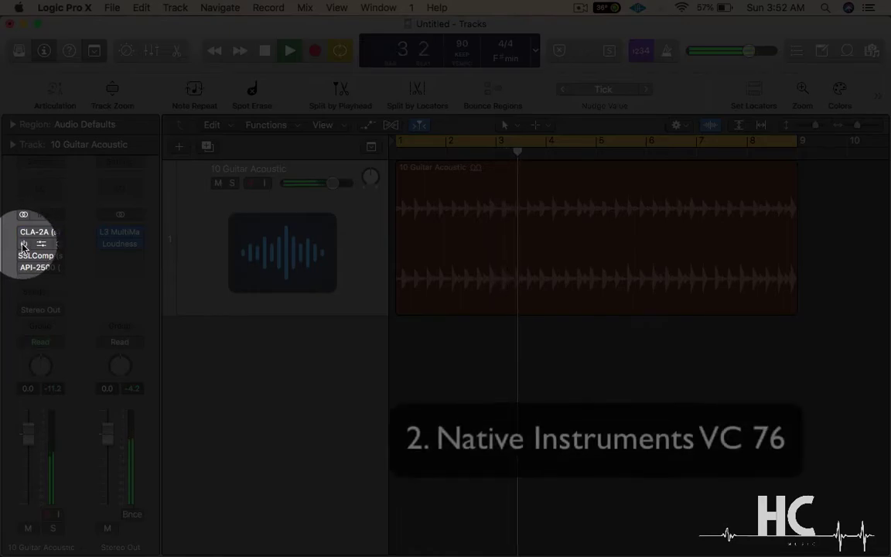
pyautogui.click(24, 245)
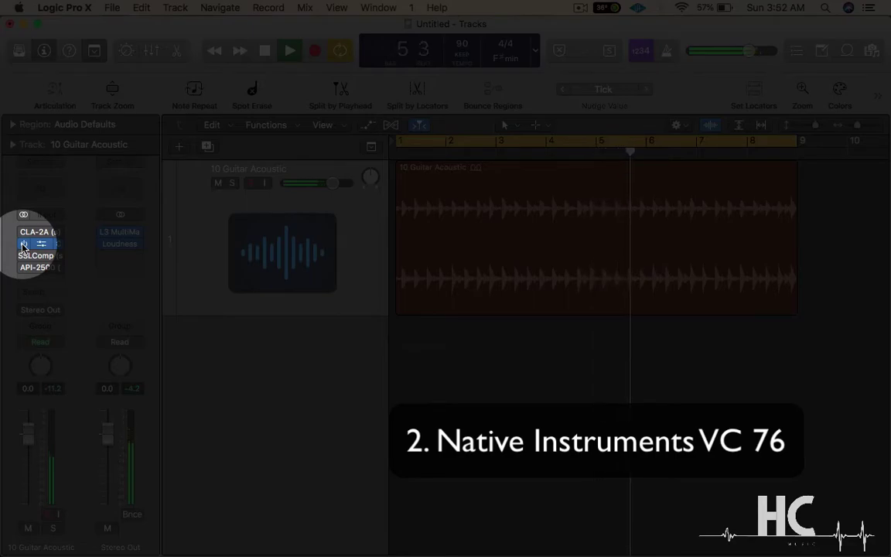
pyautogui.click(24, 246)
pyautogui.click(23, 257)
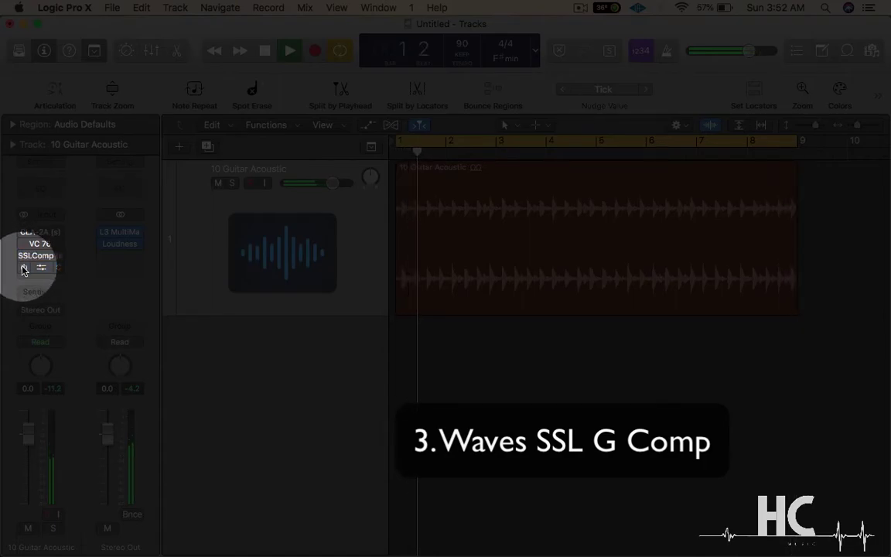
pyautogui.click(23, 268)
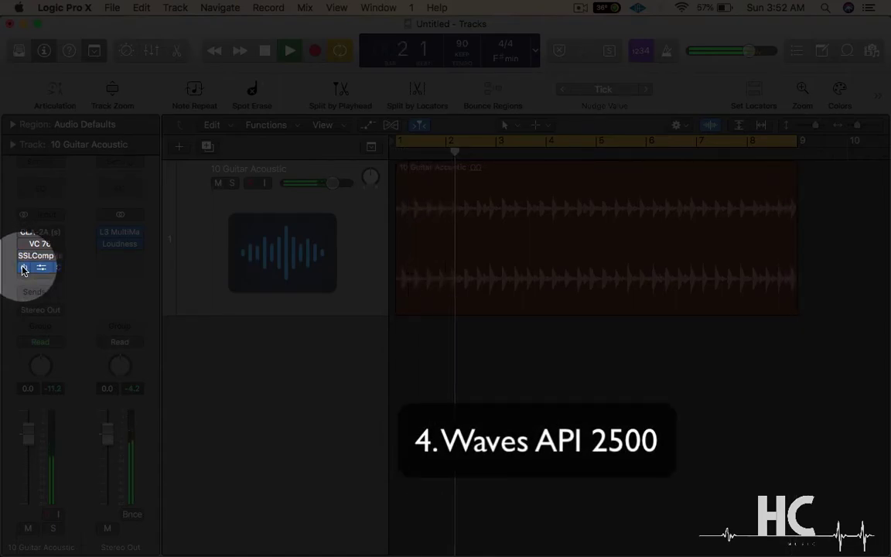